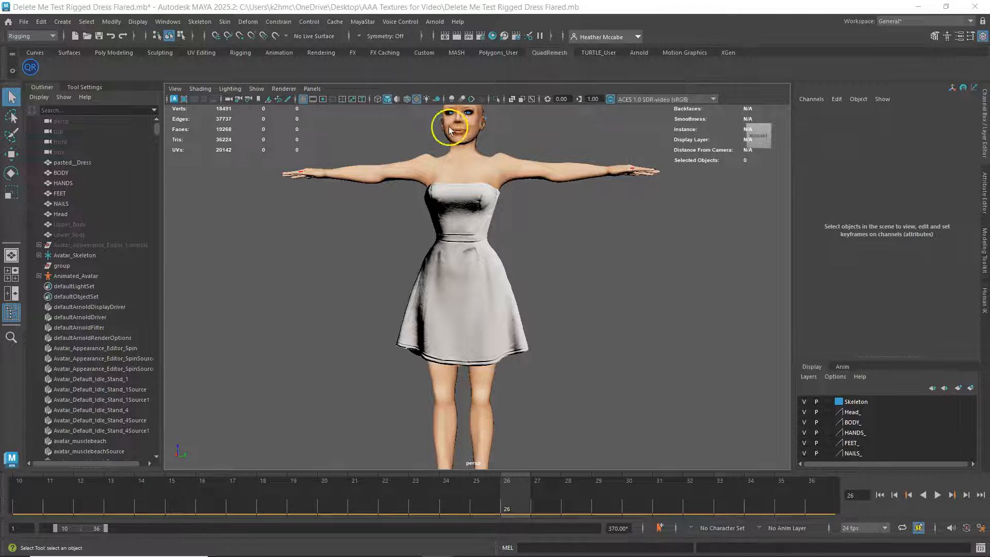
Check in the Plug-in Manager that the FBX plug-ins are loaded, and view the information for fbxmaya.mll.
left_click(168, 21)
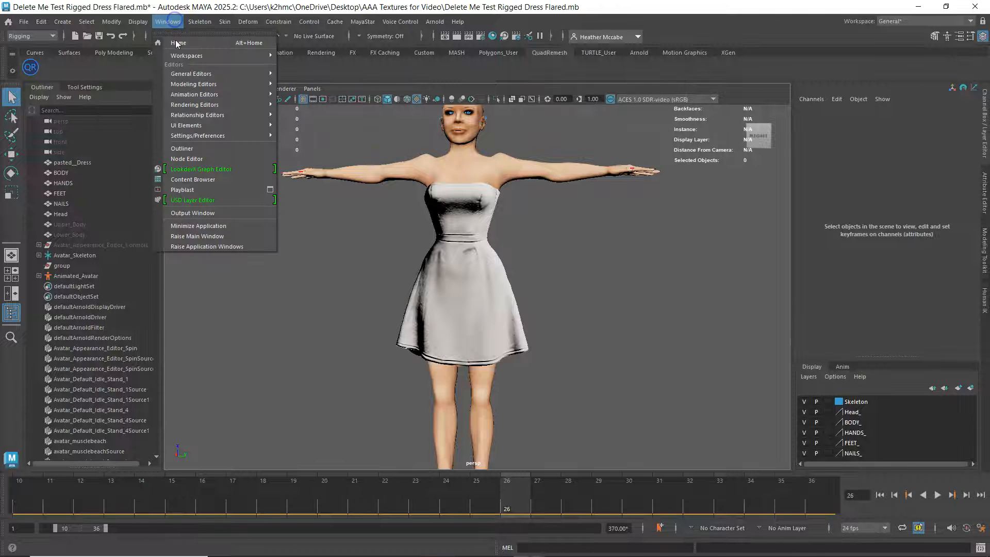
mouse_move(206, 135)
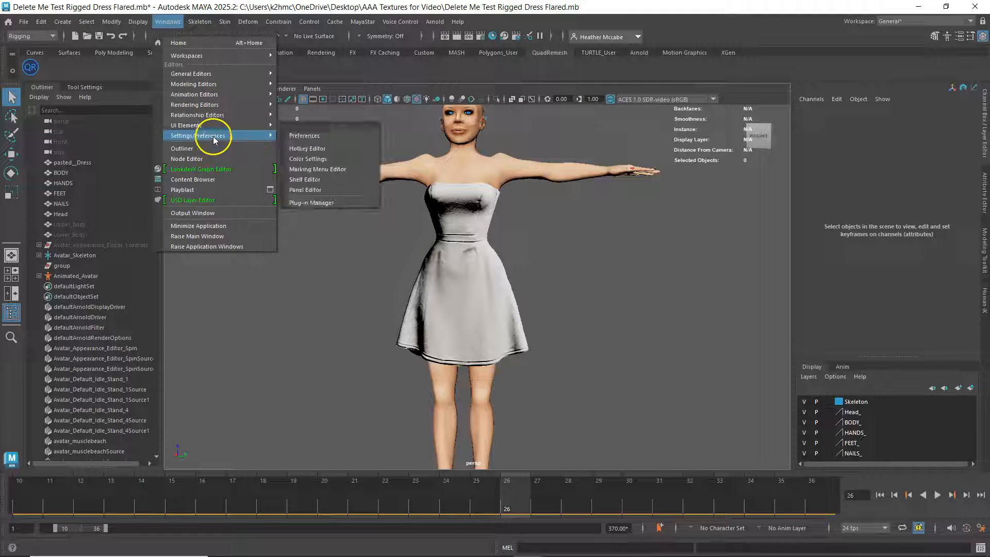
left_click(320, 203)
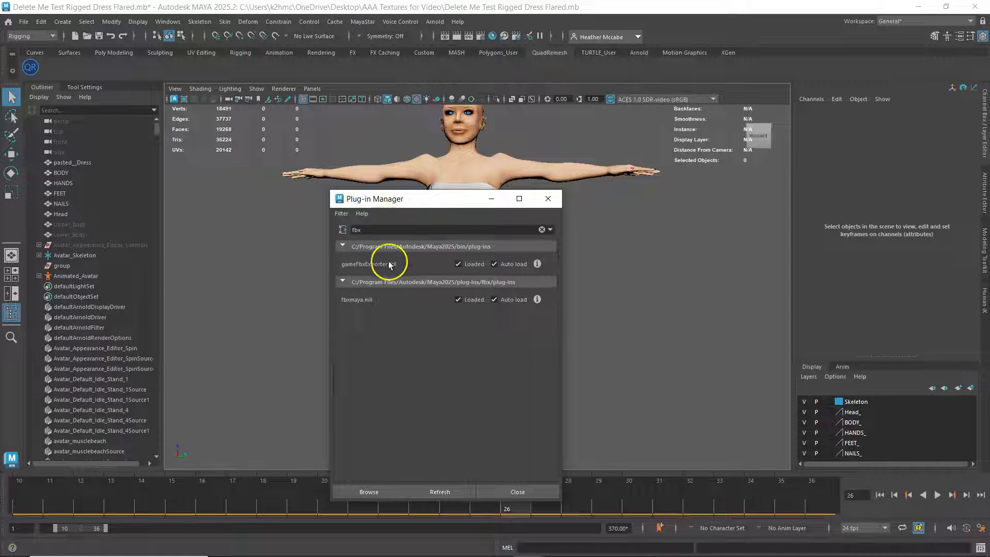
left_click(537, 301)
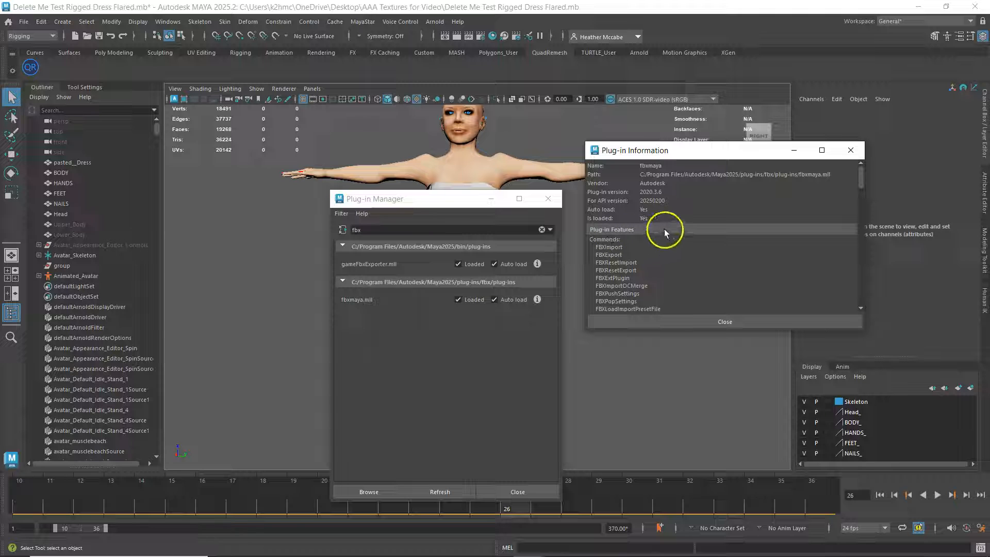
left_click(852, 154)
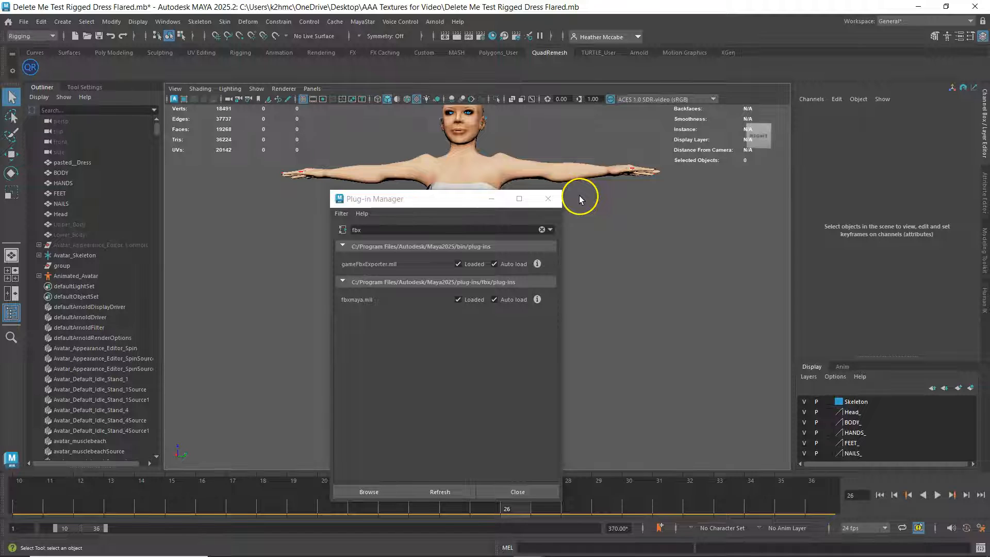
left_click(547, 199)
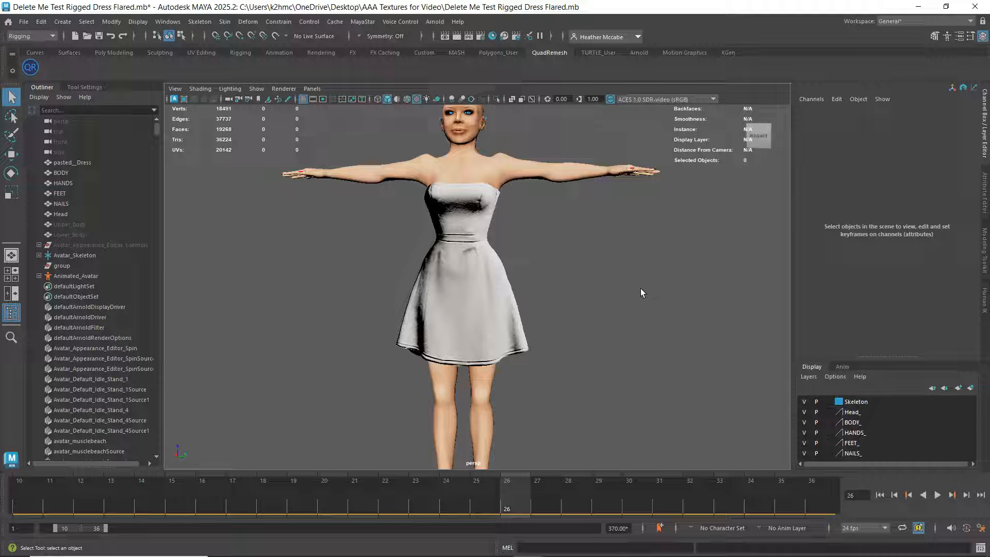
Open the Export Selection dialog for the dress and enable Animation in the FBX export options.
left_click(518, 326)
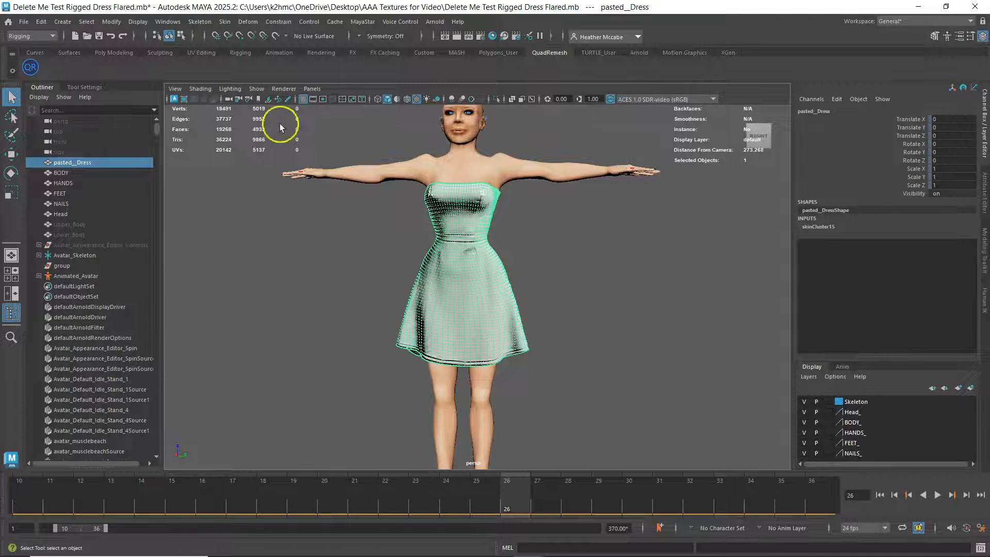
left_click(26, 21)
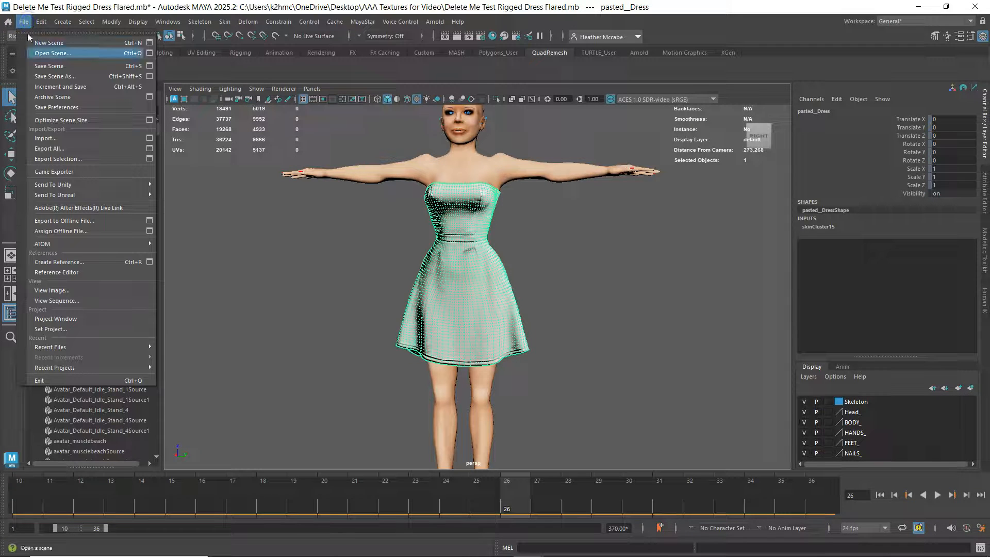
left_click(68, 160)
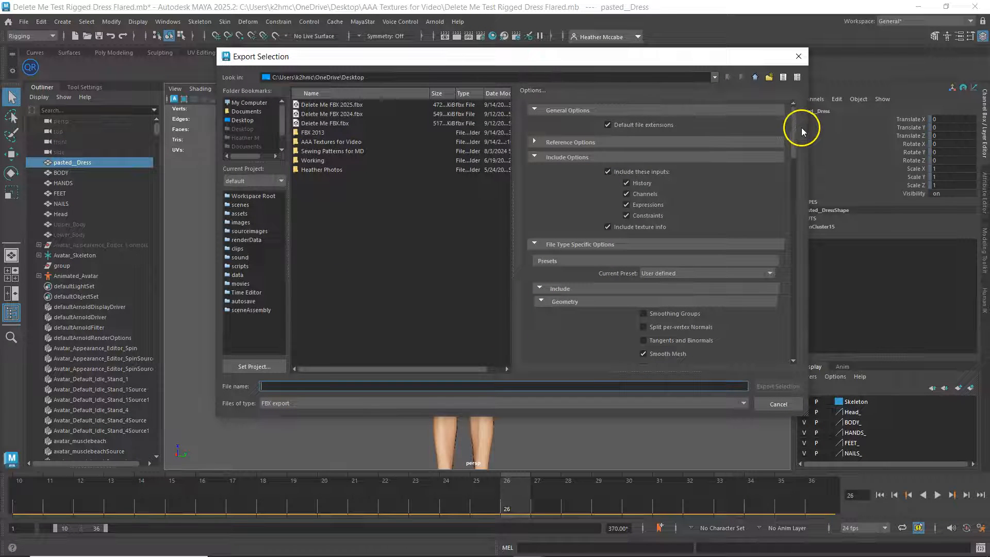
left_click_drag(795, 123, 802, 189)
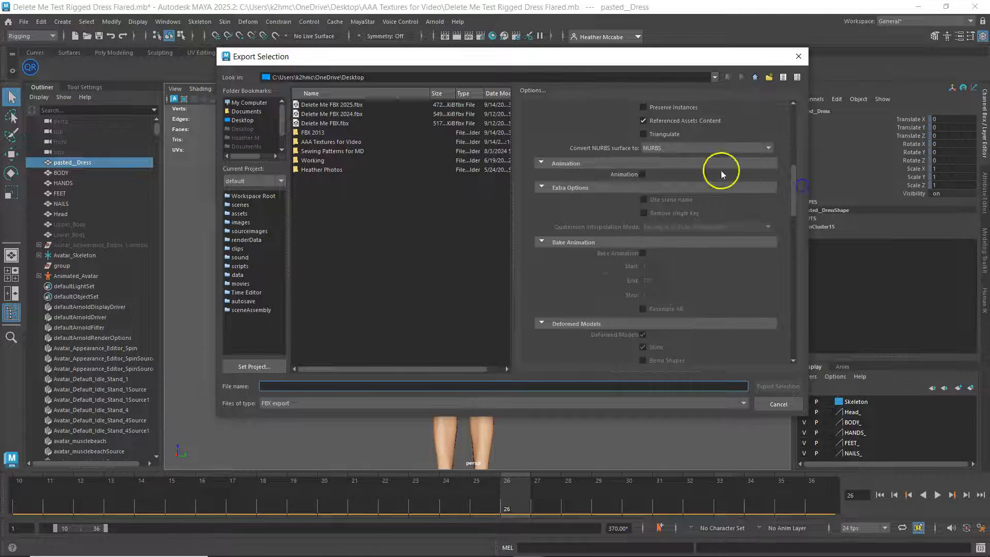
left_click(642, 174)
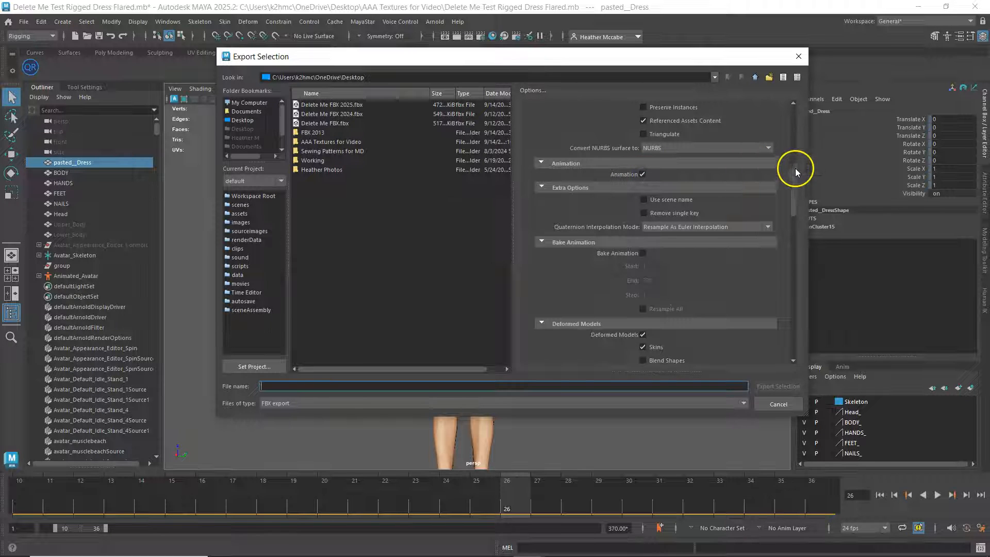
left_click_drag(794, 171, 802, 196)
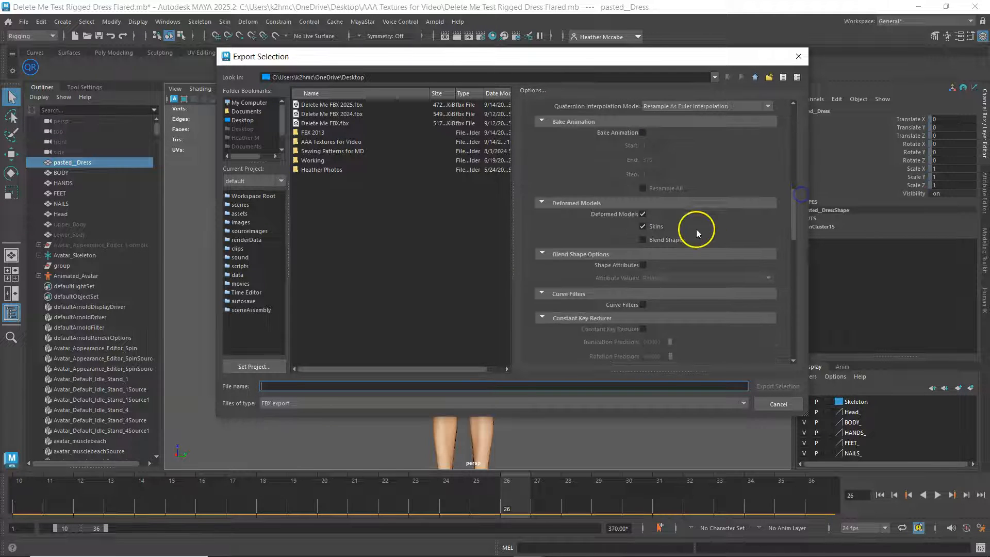
left_click(663, 241)
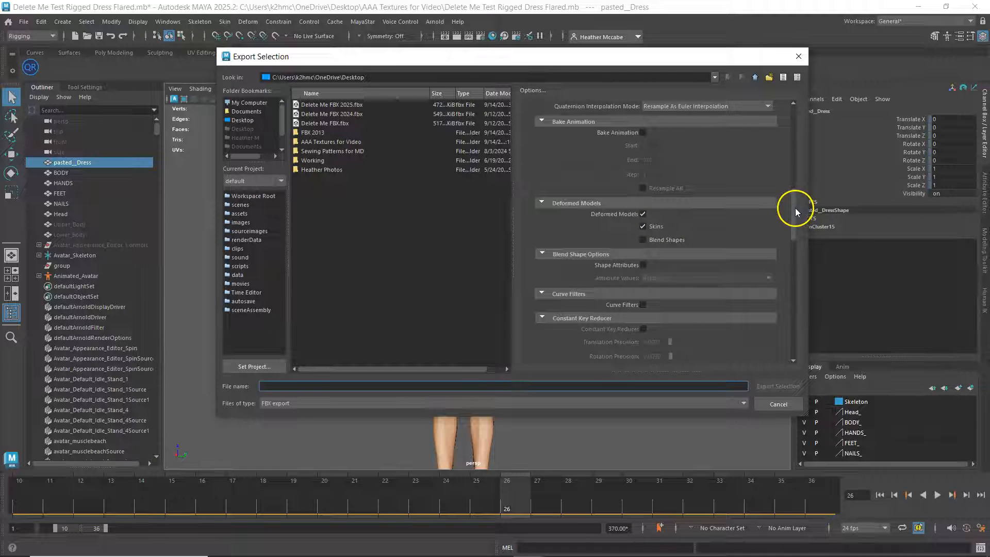
Review the FBX export options from Animation and Deformed Models through Connections, Units, Up Axis and FBX File Format.
left_click_drag(797, 195, 790, 168)
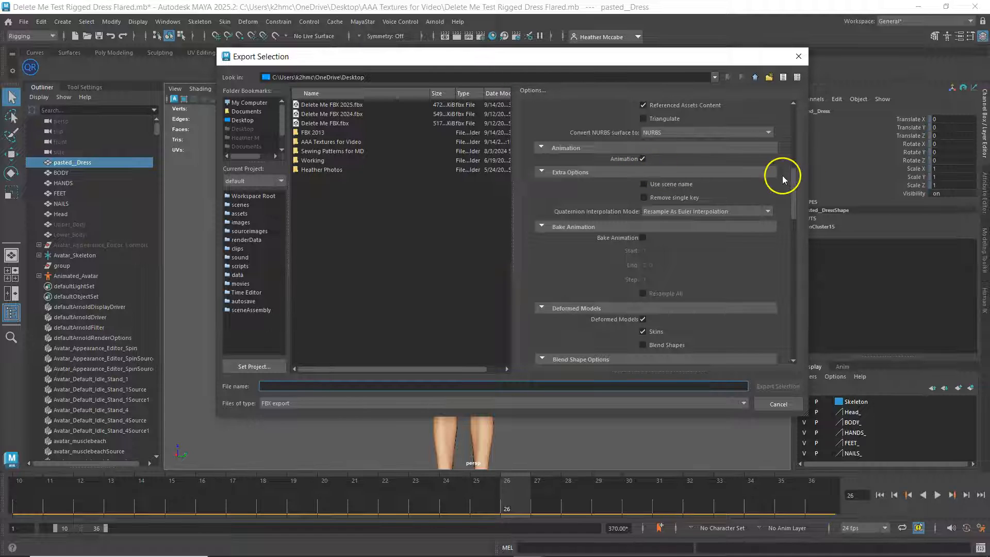
left_click_drag(795, 193, 810, 226)
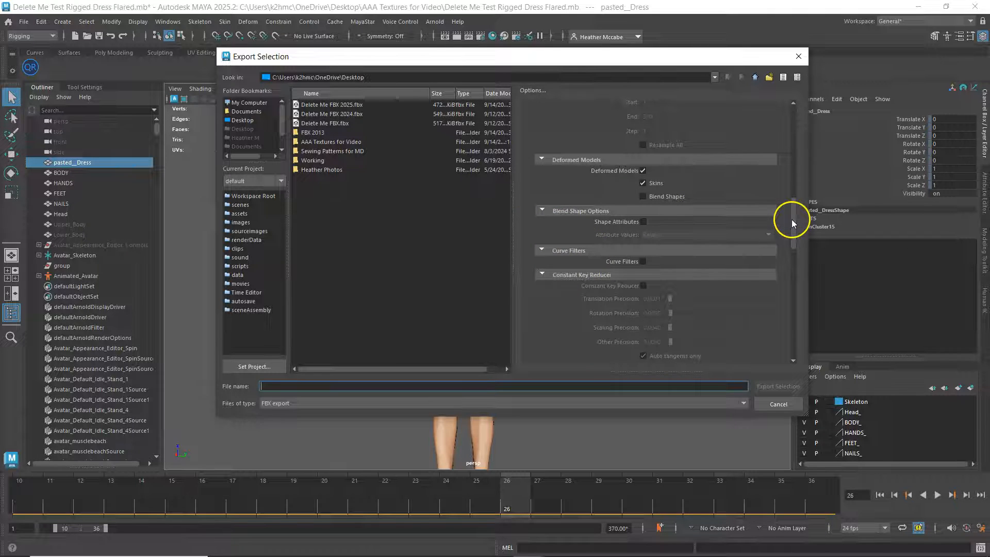
left_click_drag(793, 215, 799, 278)
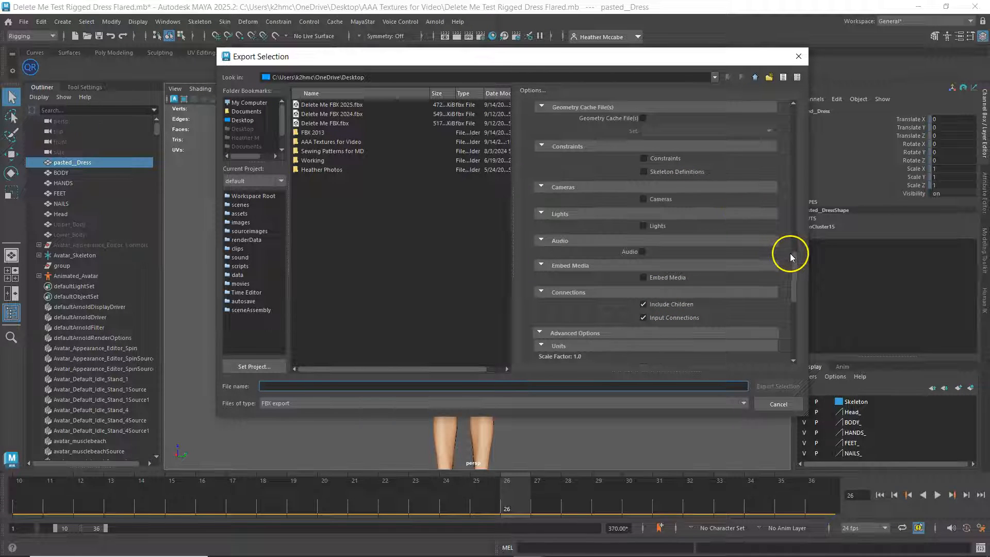
left_click_drag(793, 264, 797, 299)
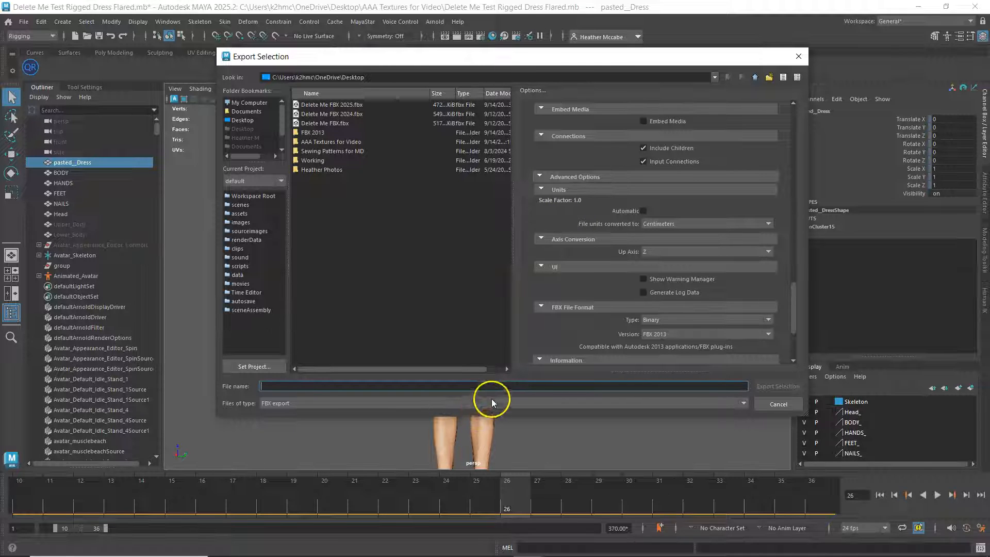
left_click_drag(624, 58, 0, 116)
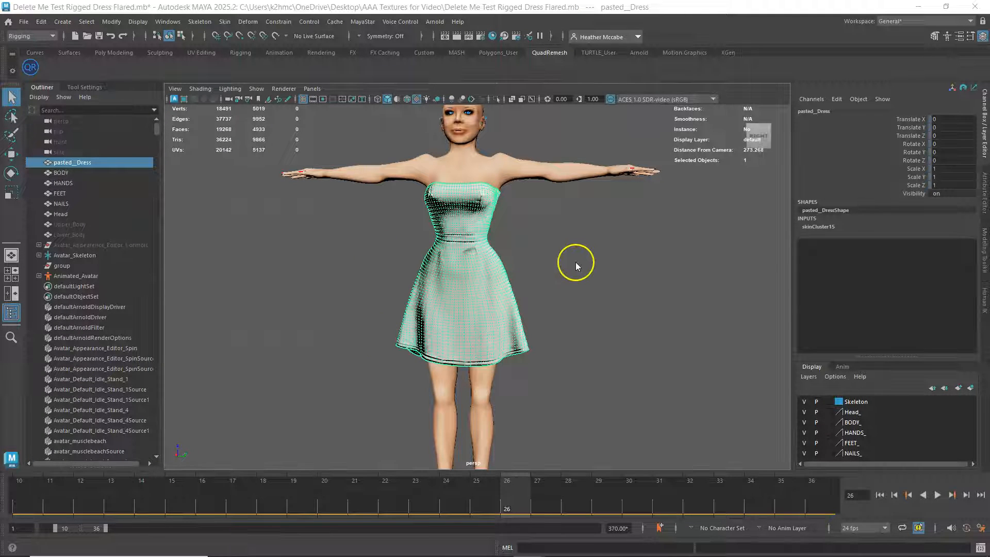
Inspect the selected dress on the avatar from several angles and distances, including the hem, legs and feet.
left_click_drag(612, 347, 586, 376, "alt")
right_click_drag(544, 303, 586, 400, "alt")
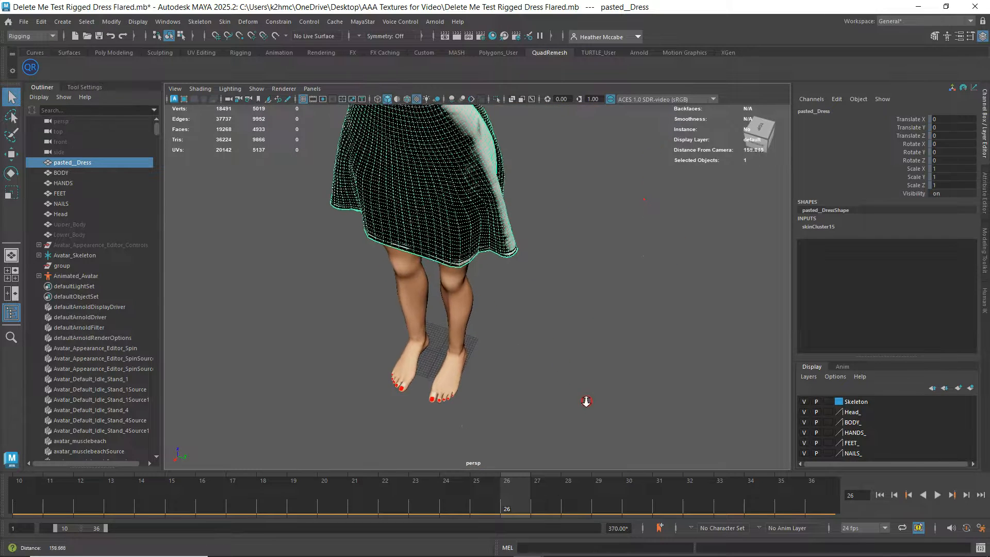
left_click_drag(475, 359, 496, 332, "alt")
right_click_drag(493, 327, 438, 237, "alt")
middle_click_drag(437, 237, 473, 282, "alt")
left_click(466, 267)
right_click_drag(570, 236, 537, 193, "alt")
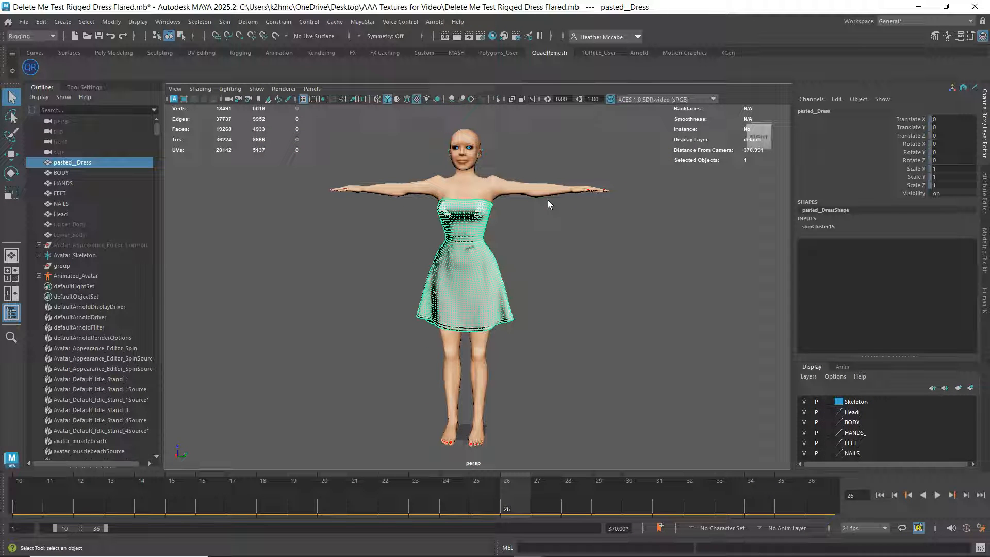
left_click(458, 268)
right_click_drag(537, 261, 595, 280, "alt")
middle_click_drag(593, 281, 595, 281, "alt")
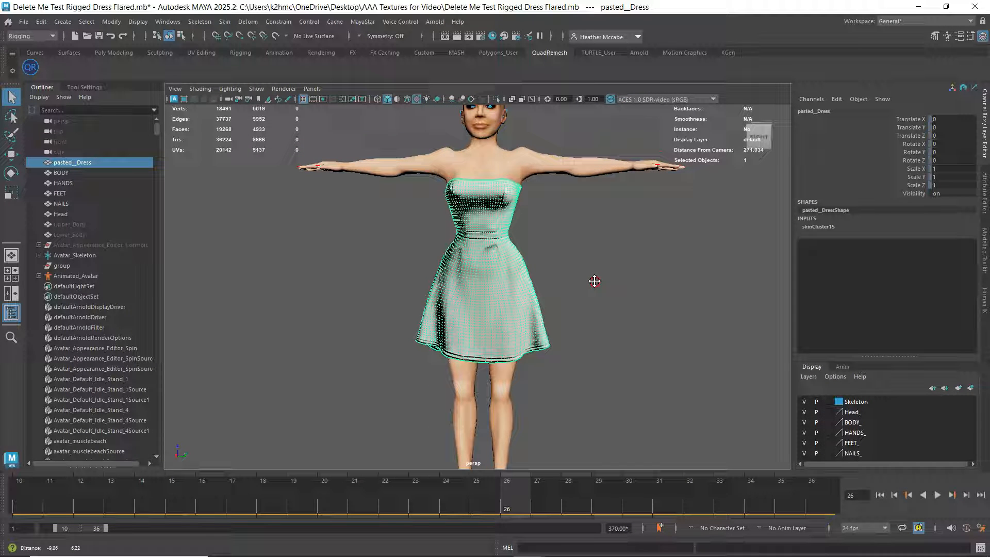
mouse_move(473, 266)
right_mouse_down("alt")
mouse_move(574, 383)
mouse_move(551, 403)
mouse_move(502, 345)
mouse_move(564, 432)
mouse_move(514, 349)
right_mouse_up("alt")
left_click_drag(514, 349, 487, 339, "alt")
mouse_move(527, 299)
right_mouse_down("alt")
mouse_move(498, 236)
mouse_move(506, 259)
mouse_move(493, 250)
mouse_move(445, 112)
right_mouse_up("alt")
right_click_drag(466, 203, 429, 142, "alt")
mouse_move(429, 237)
left_mouse_down("alt")
mouse_move(464, 254)
mouse_move(448, 230)
mouse_move(464, 245)
mouse_move(242, 164)
mouse_move(80, 139)
mouse_move(257, 224)
mouse_move(349, 250)
mouse_move(448, 258)
left_mouse_up("alt")
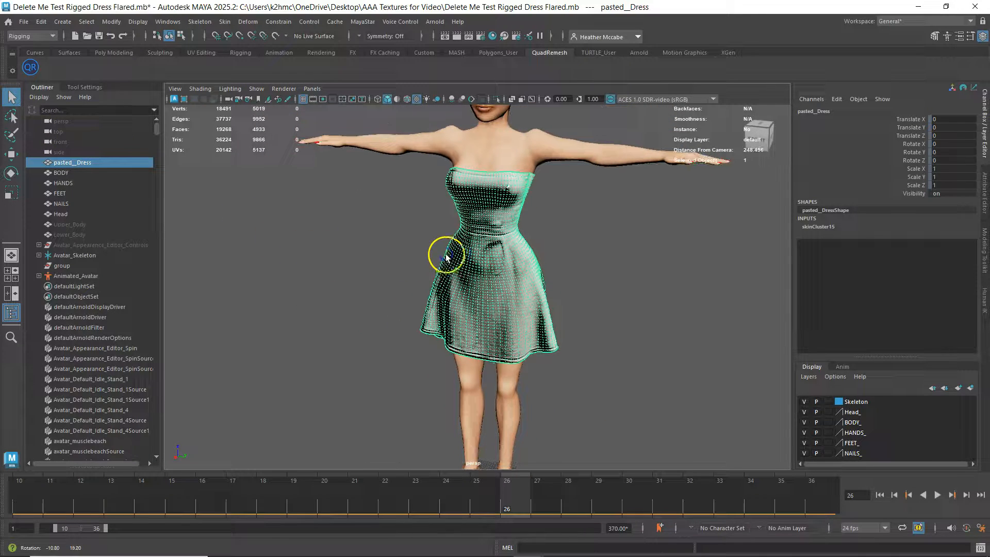
Reopen Export Selection for the dress and keep Centimeters as the file units and Z as the up axis.
left_click(23, 22)
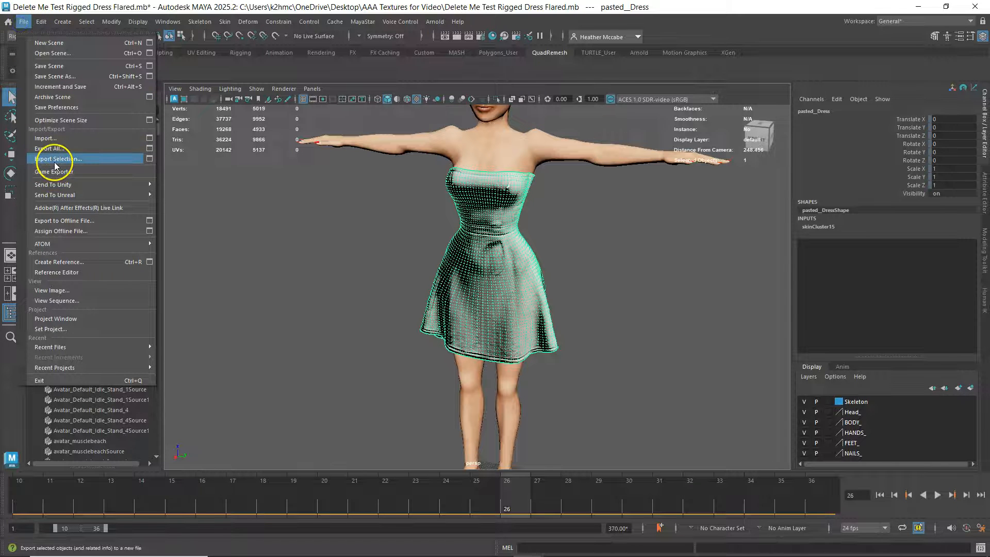
left_click(56, 160)
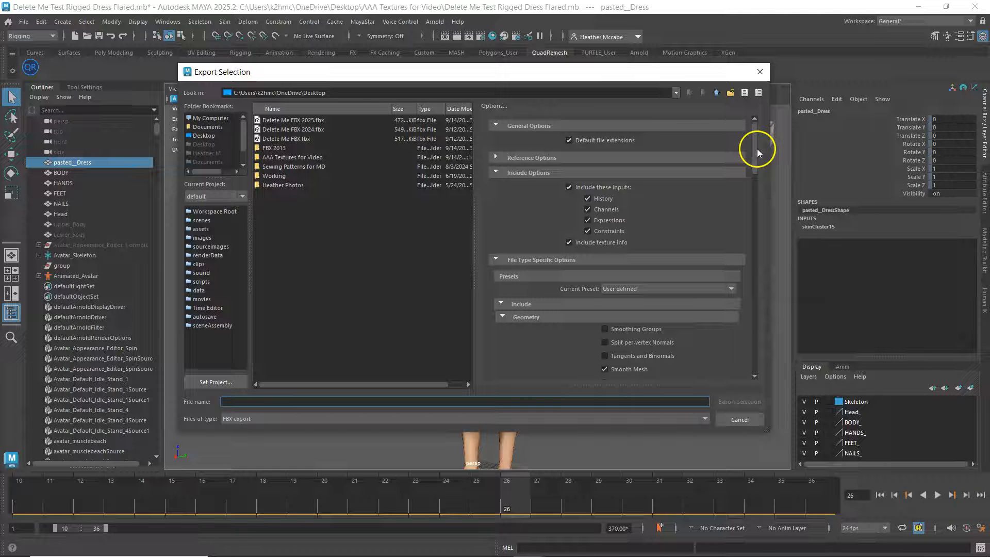
left_click_drag(756, 149, 778, 245)
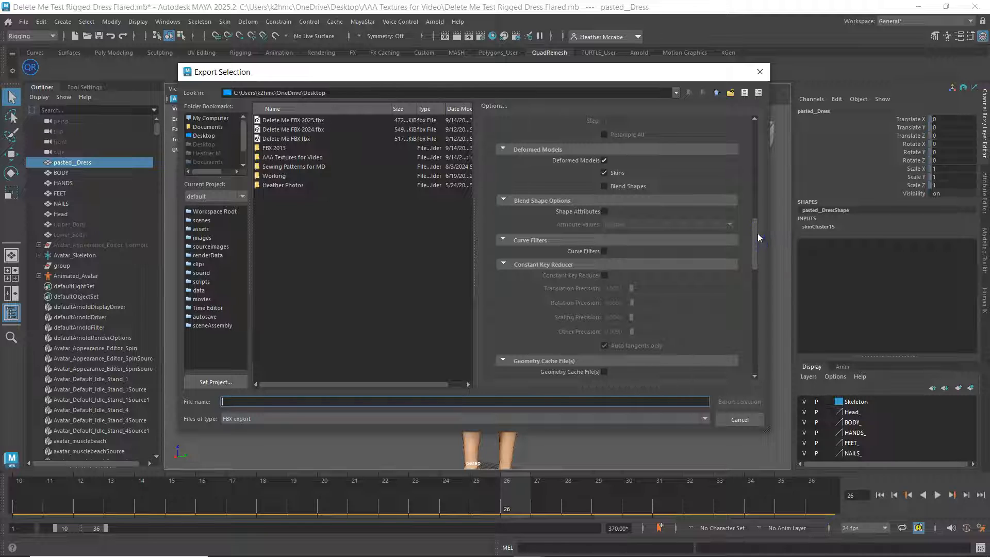
left_click_drag(755, 230, 769, 303)
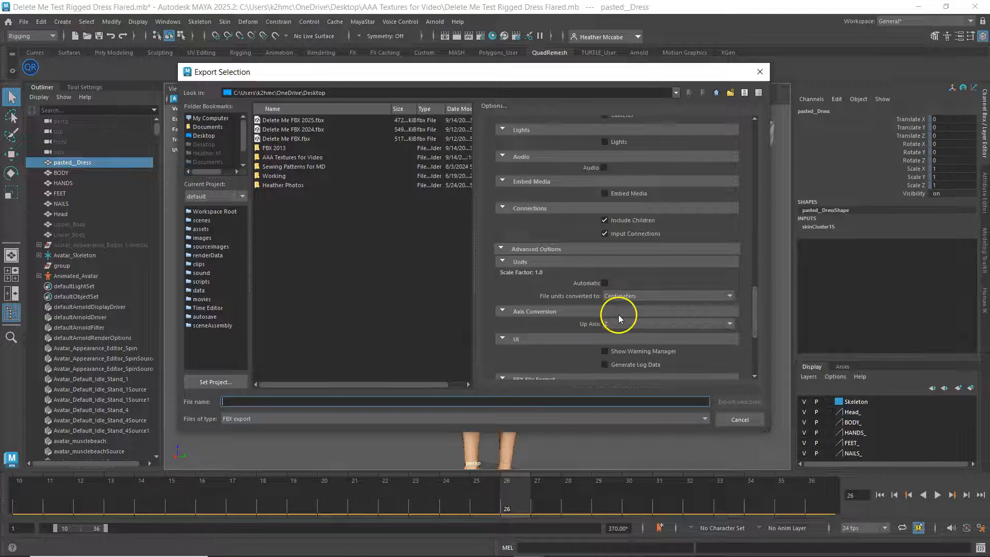
left_click(634, 299)
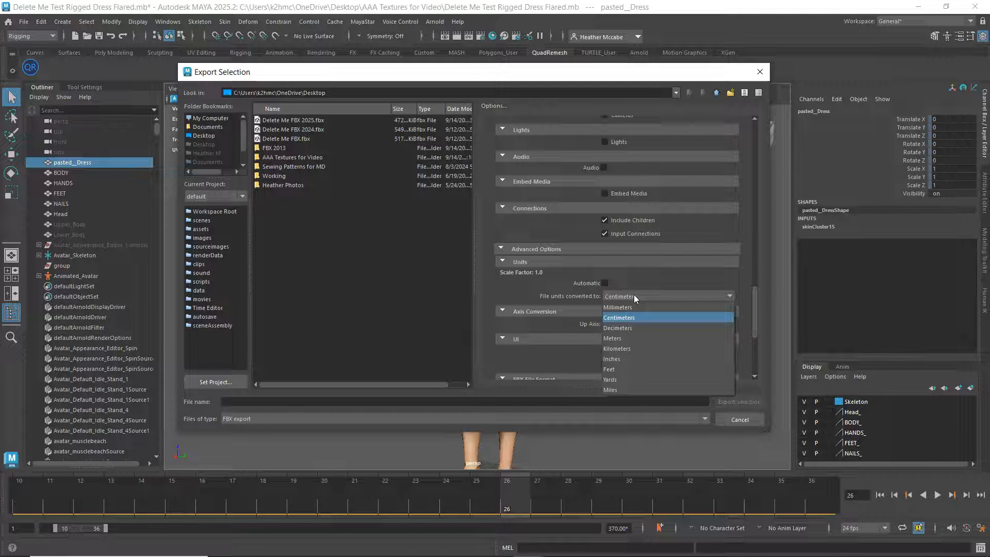
left_click(633, 295)
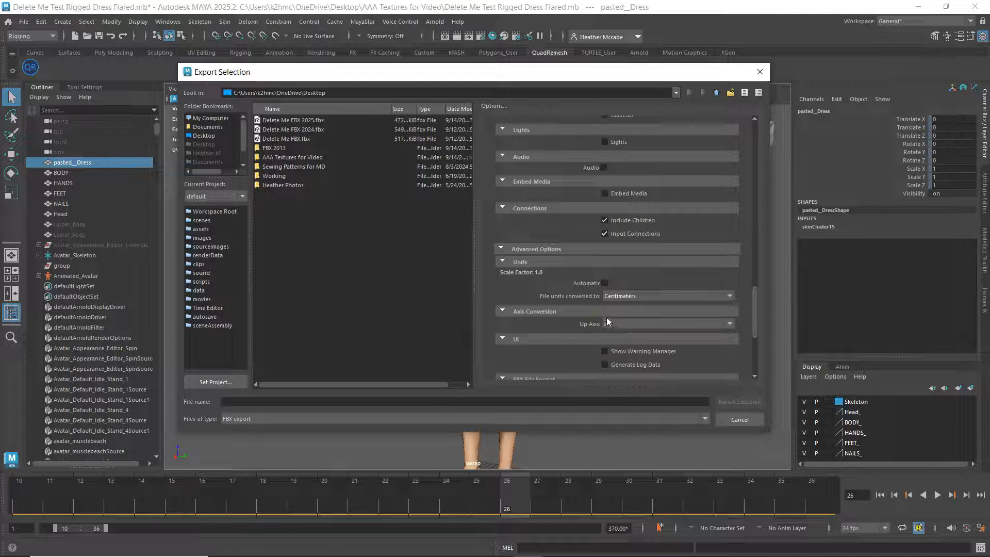
left_click(633, 332)
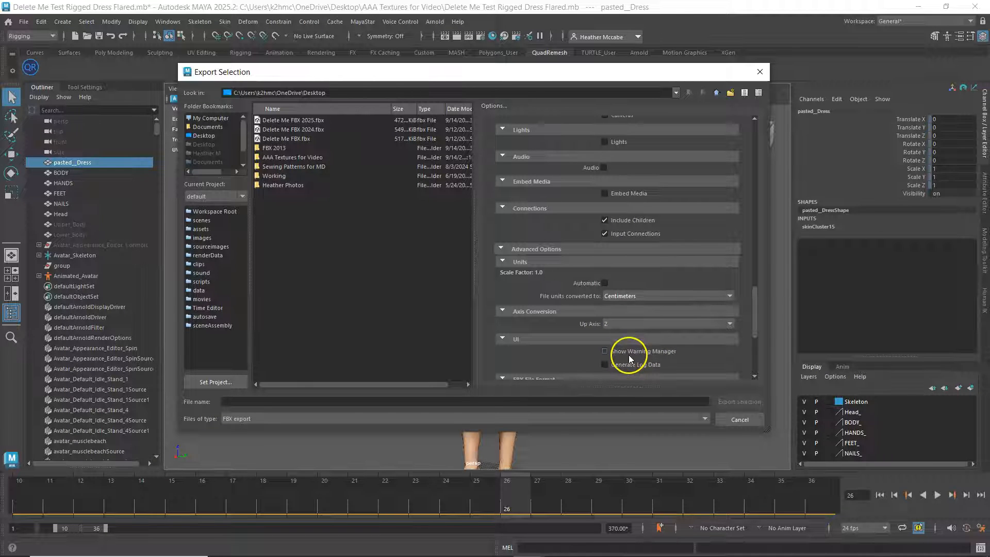
Try FBX 2020 as the FBX file format version and restore FBX 2013.
left_click_drag(754, 301, 762, 334)
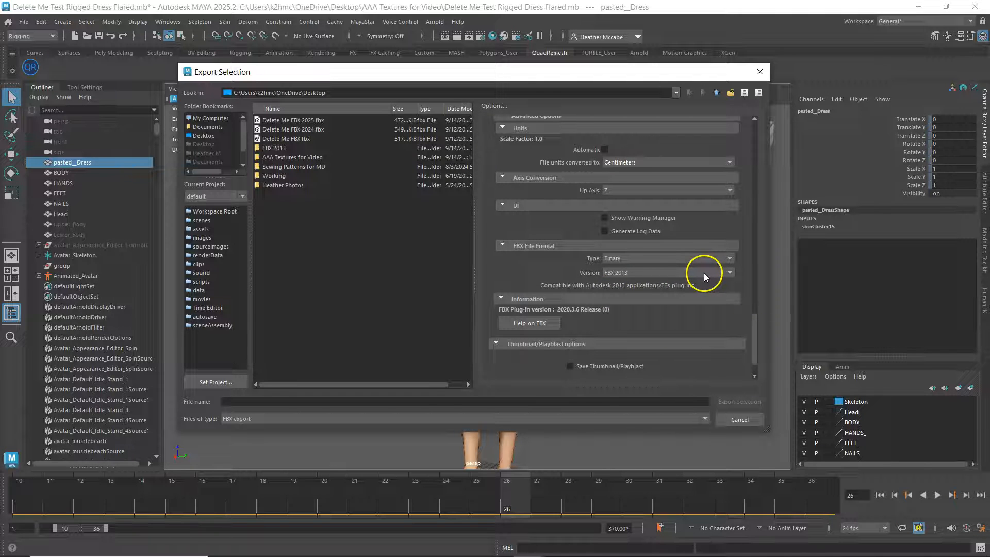
left_click(645, 281)
left_click(648, 289)
left_click(648, 273)
left_click(648, 284)
left_click(649, 274)
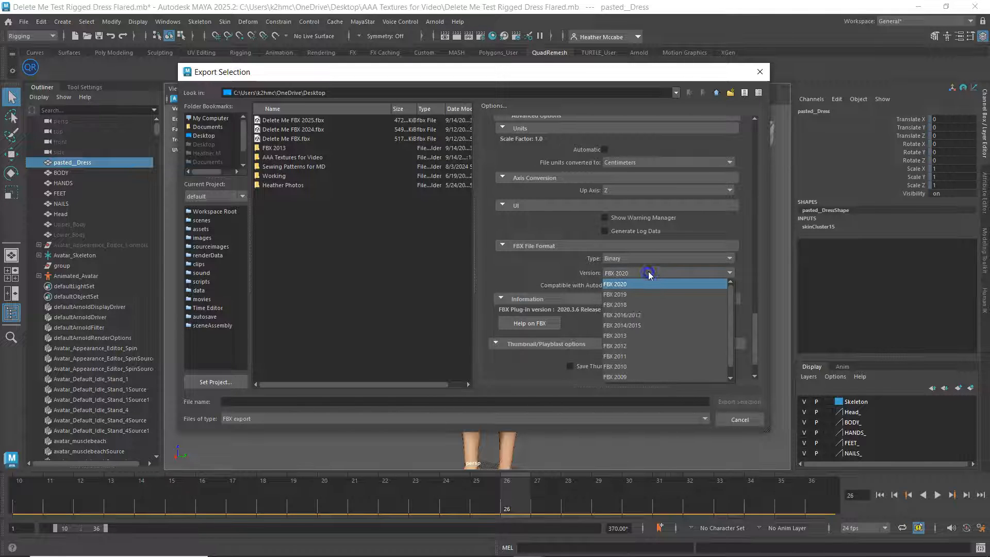
left_click(643, 336)
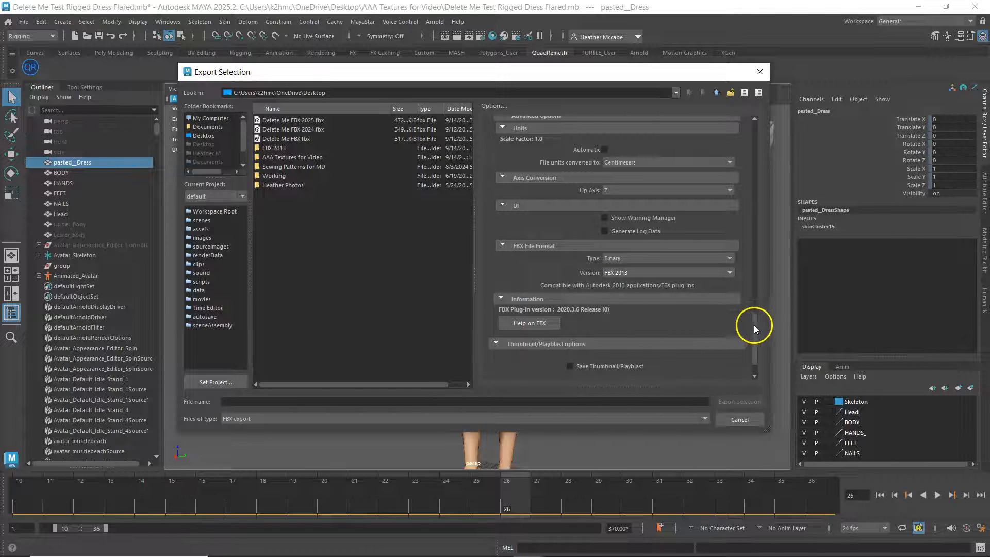
Review the FBX export options from the file format and plug-in information up to the geometry settings, then check the dress behind the dialog.
left_click_drag(758, 330, 758, 372)
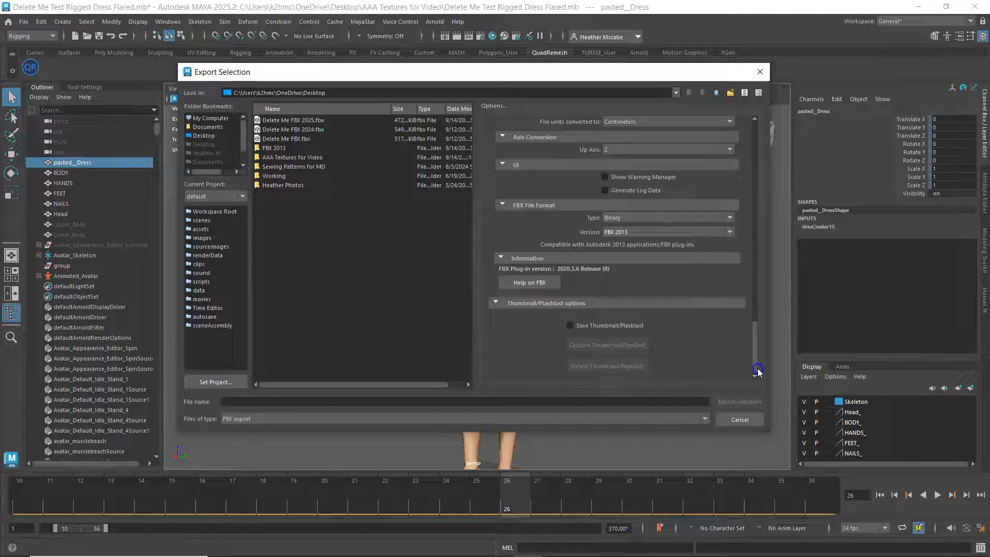
left_click_drag(759, 371, 721, 190)
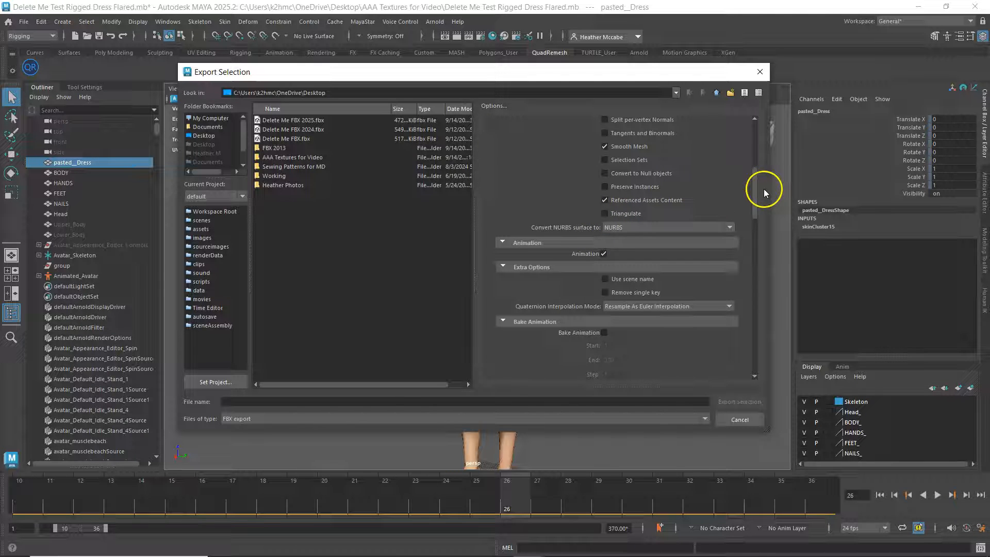
mouse_move(756, 191)
left_mouse_down()
mouse_move(753, 144)
mouse_move(761, 188)
left_mouse_up()
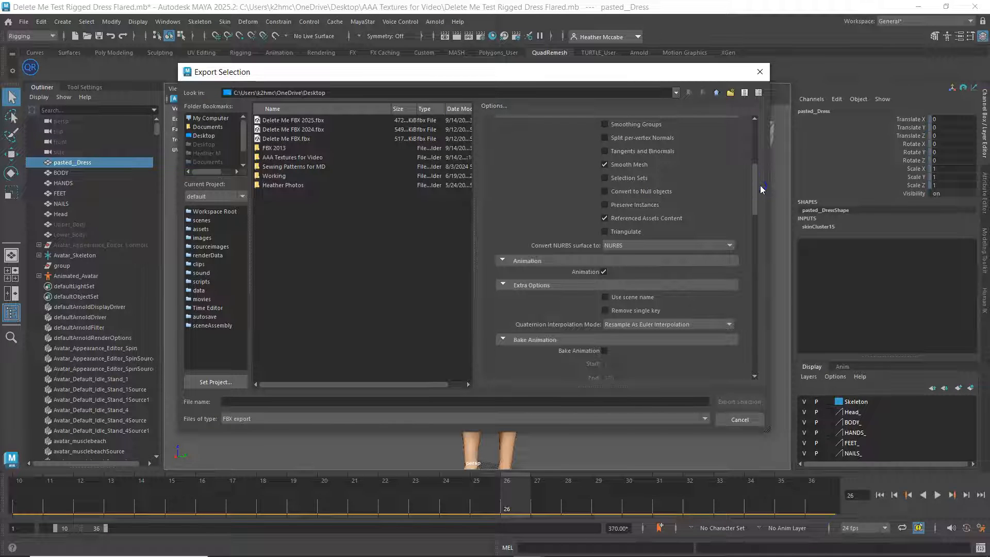
left_click(569, 289)
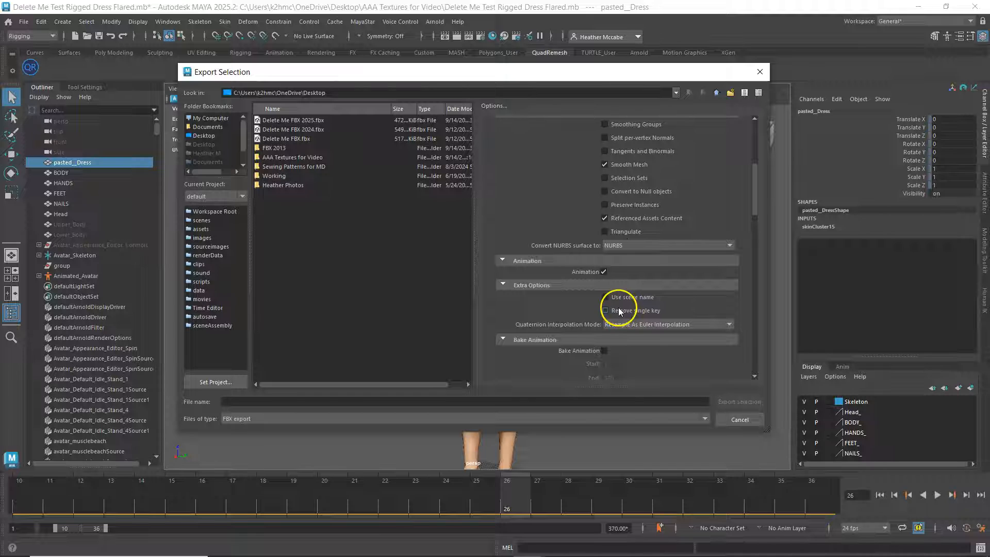
left_click(621, 93)
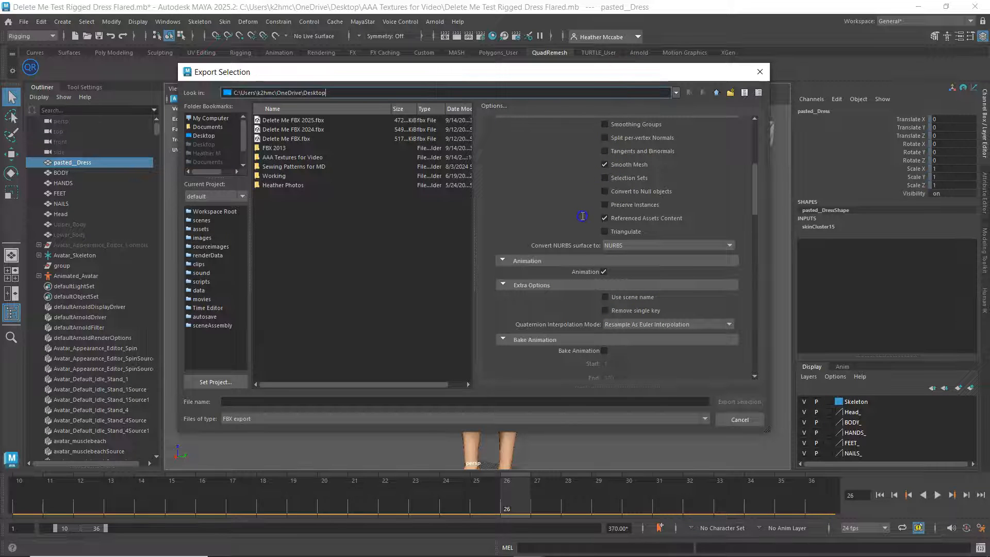
left_click_drag(594, 68, 563, 320)
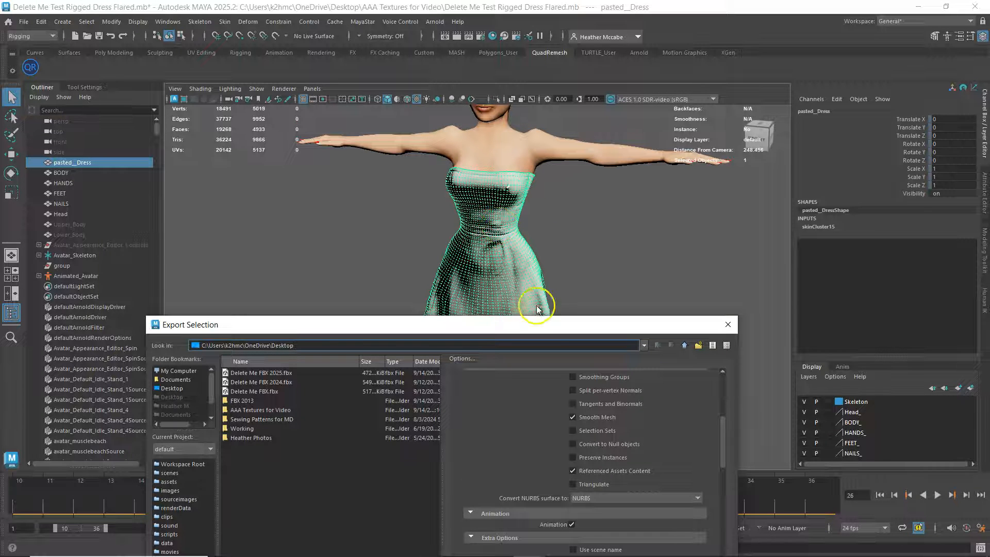
left_click_drag(547, 323, 580, 64)
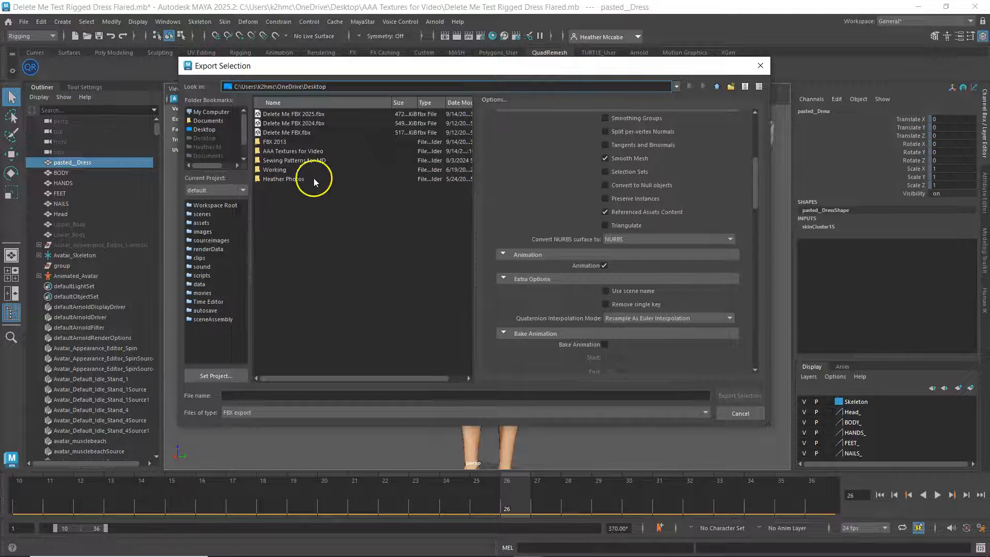
Export the selected dress to the Desktop as Delete Me FBX 2025.fbx, replacing the existing file.
double_click(295, 115)
left_click(452, 262)
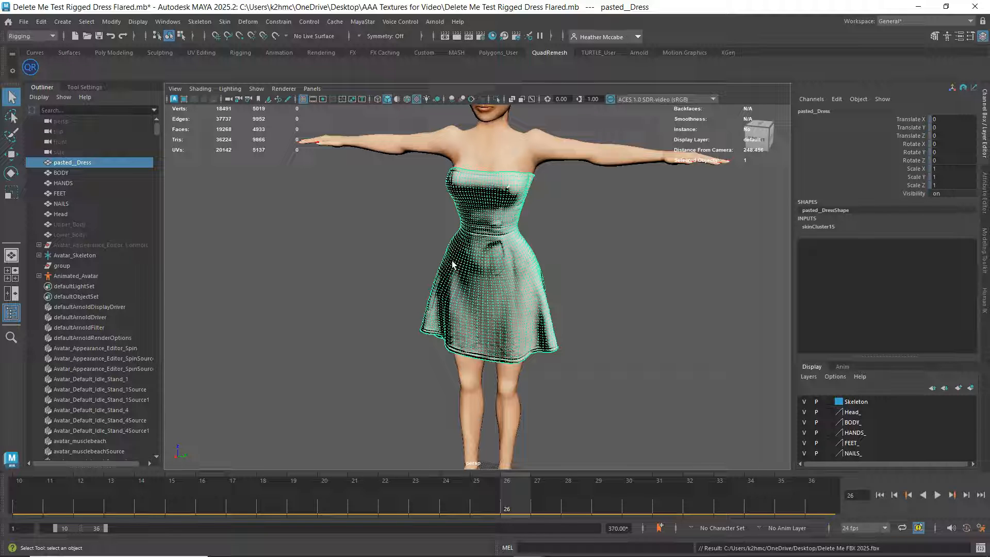
left_click(492, 295)
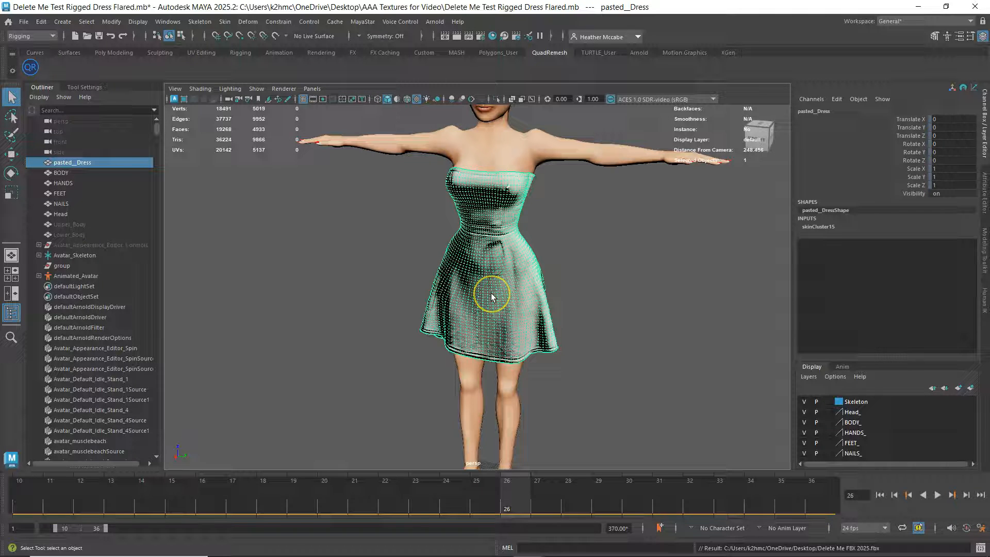
left_click(489, 293)
In the Chrome browser, open Autodesk's FBX Converter Archives page and expand the Mac and Windows download lists.
left_click(503, 207)
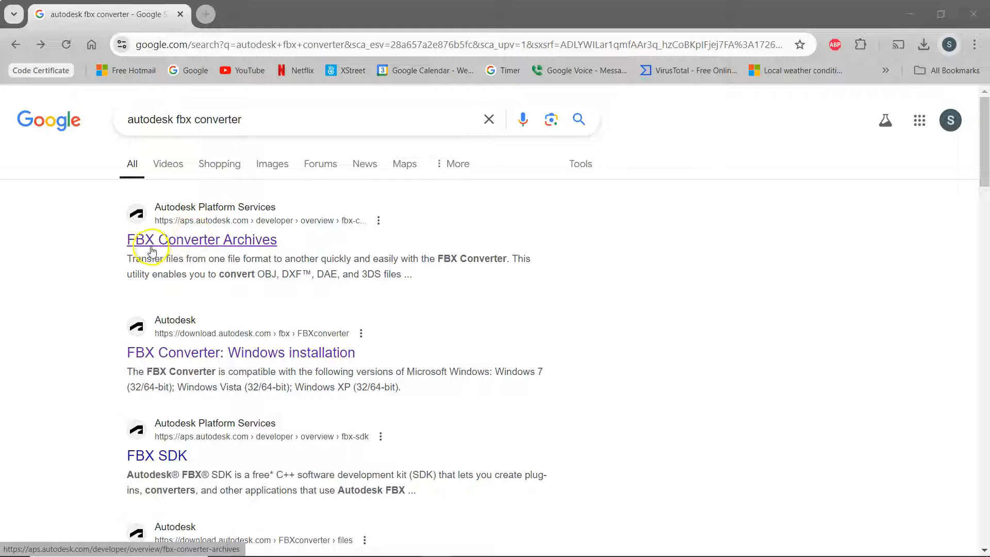
left_click(206, 244)
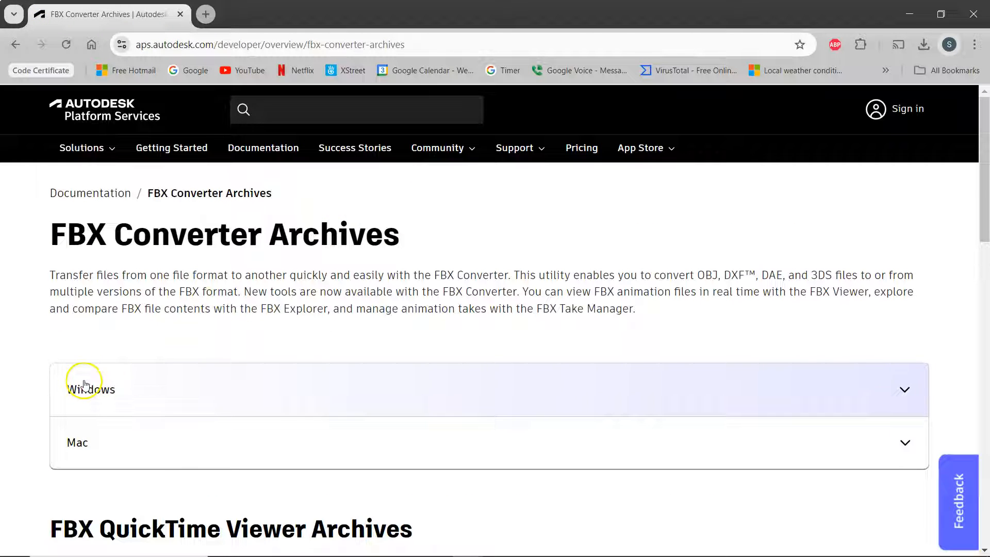
left_click(109, 443)
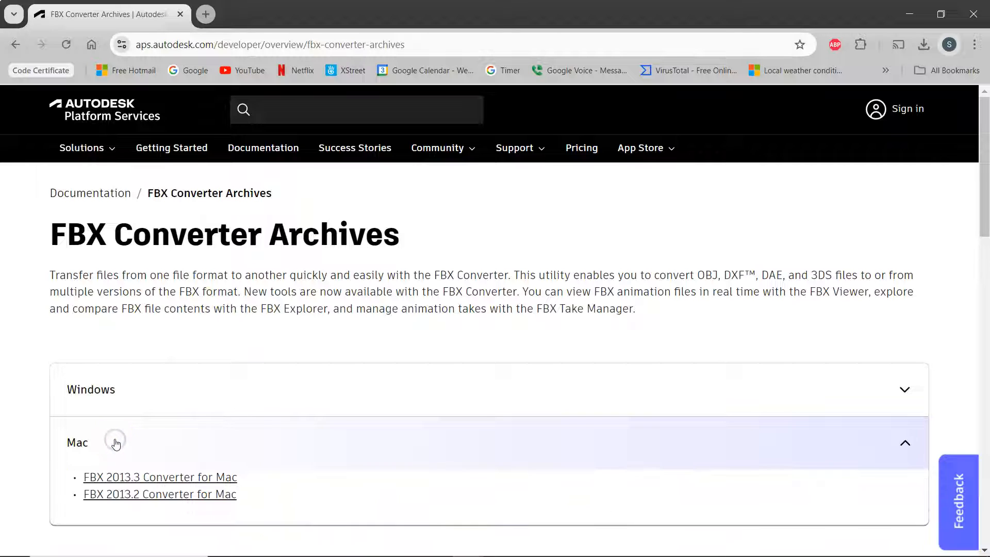
left_click(146, 389)
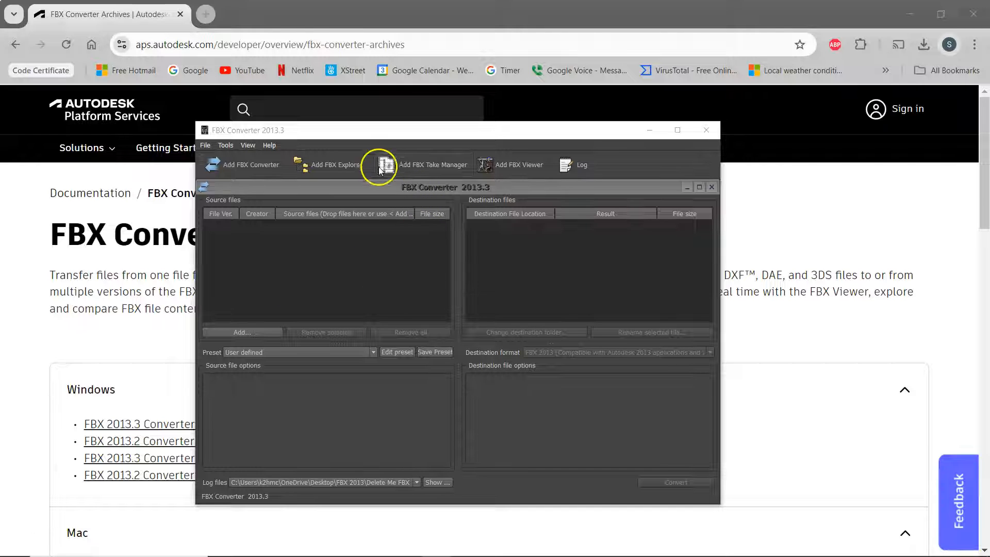
In FBX Converter 2013.3, add Delete Me FBX 2025.fbx from the Desktop as the source file.
left_click(259, 332)
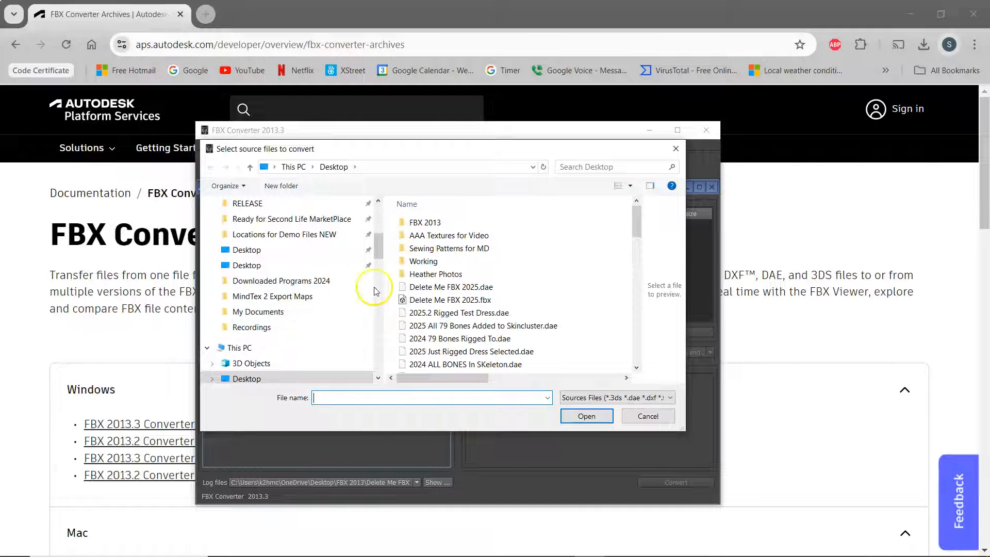
left_click(253, 377)
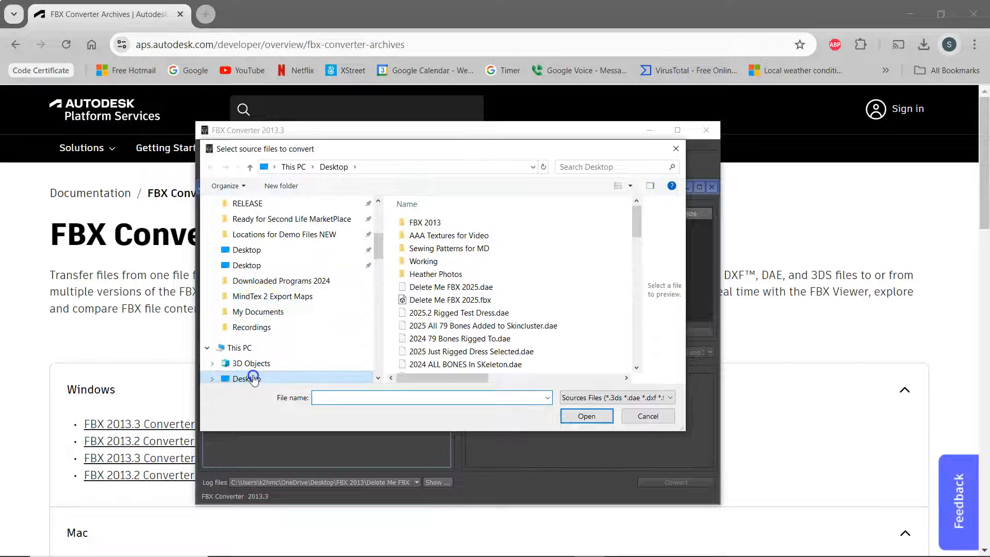
left_click(478, 290)
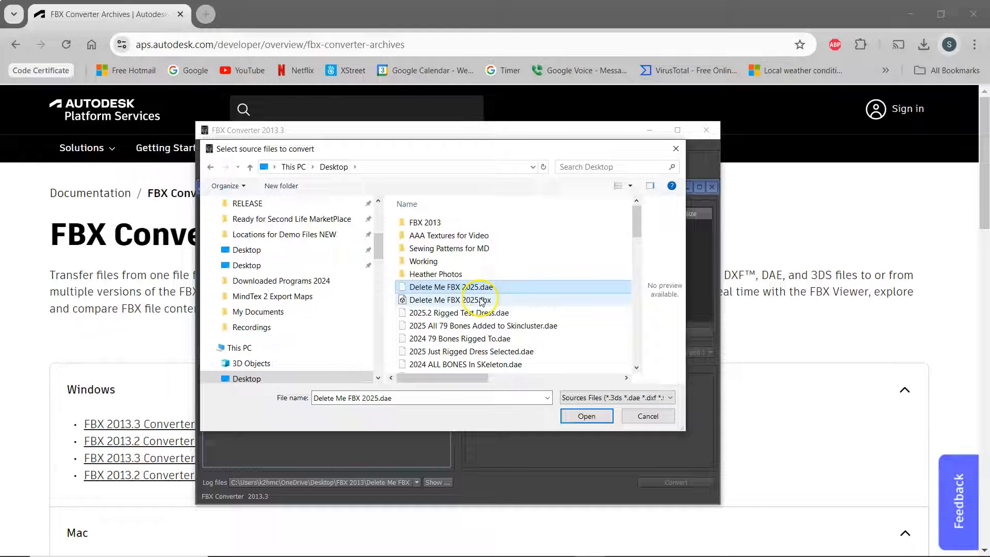
left_click(479, 300)
mouse_move(451, 375)
left_mouse_down()
mouse_move(515, 371)
mouse_move(436, 383)
left_mouse_up()
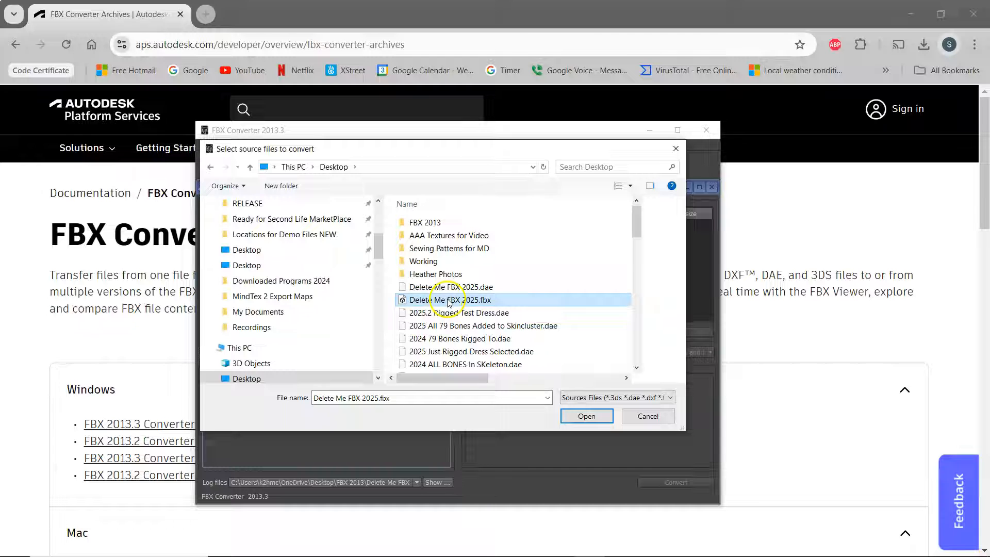
left_click(588, 416)
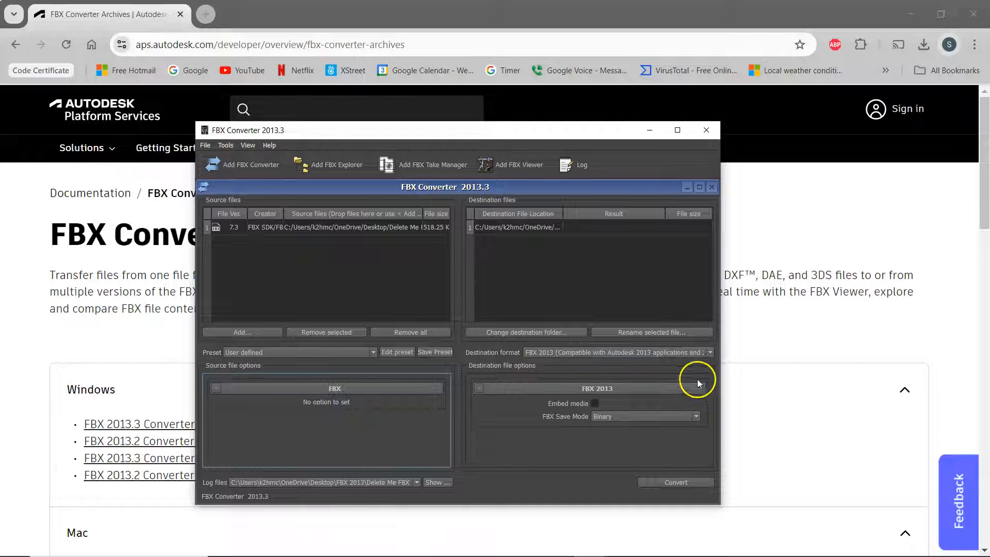
Convert the source file to DAE Collada format, overwriting the existing Delete Me FBX 2025.dae.
left_click(709, 352)
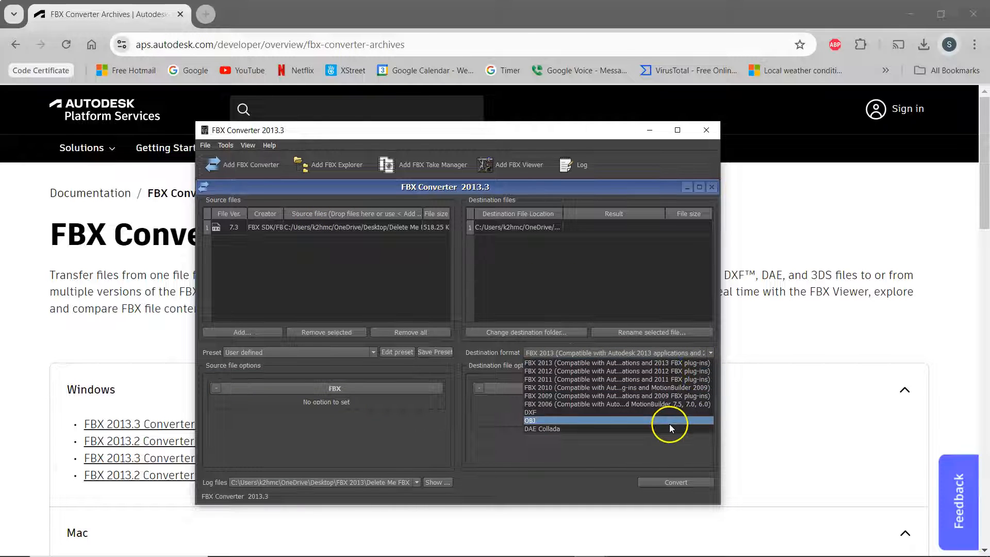
left_click(669, 429)
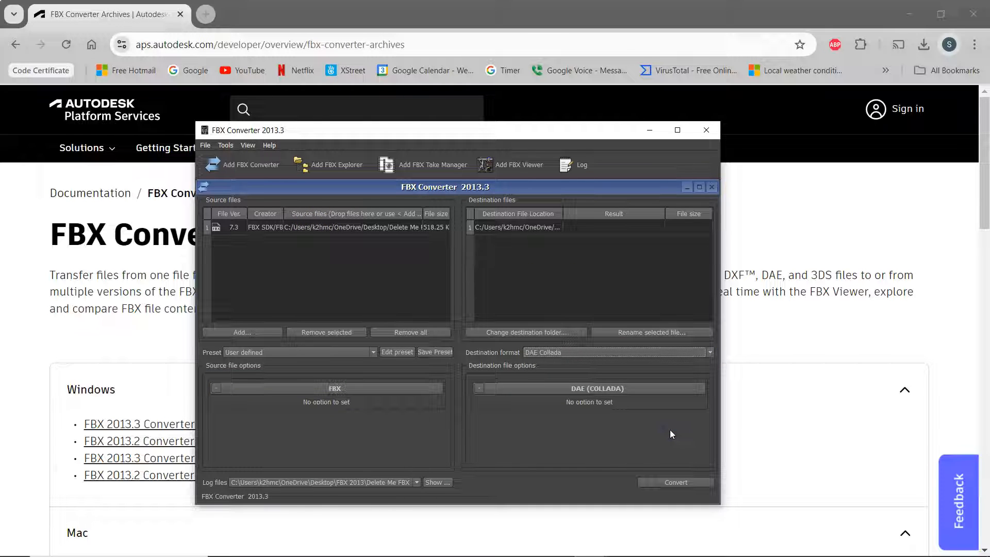
left_click(675, 480)
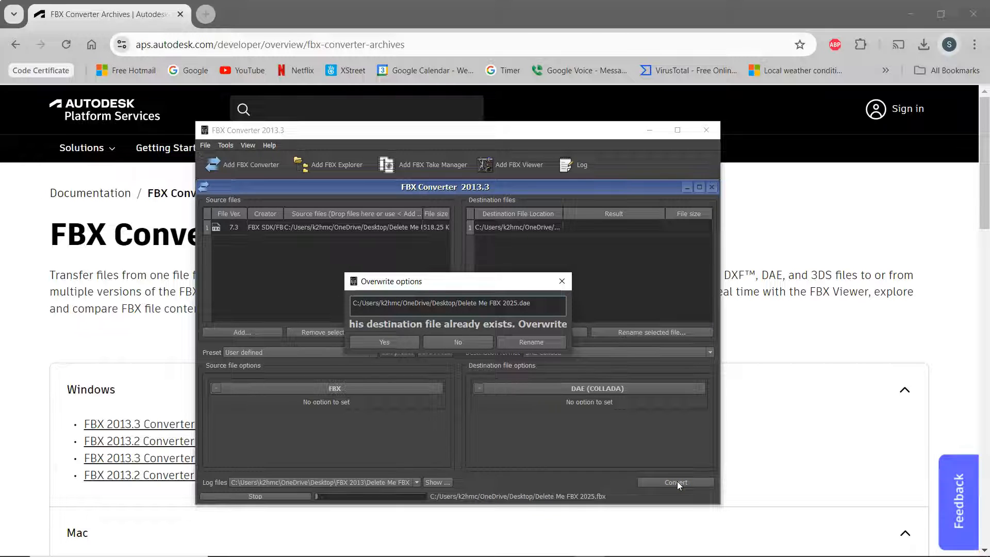
left_click(389, 342)
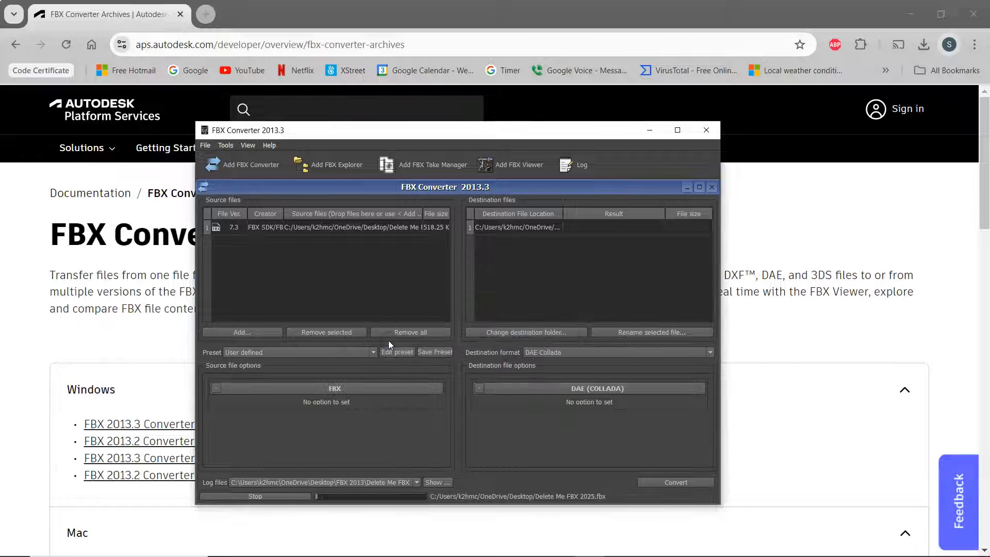